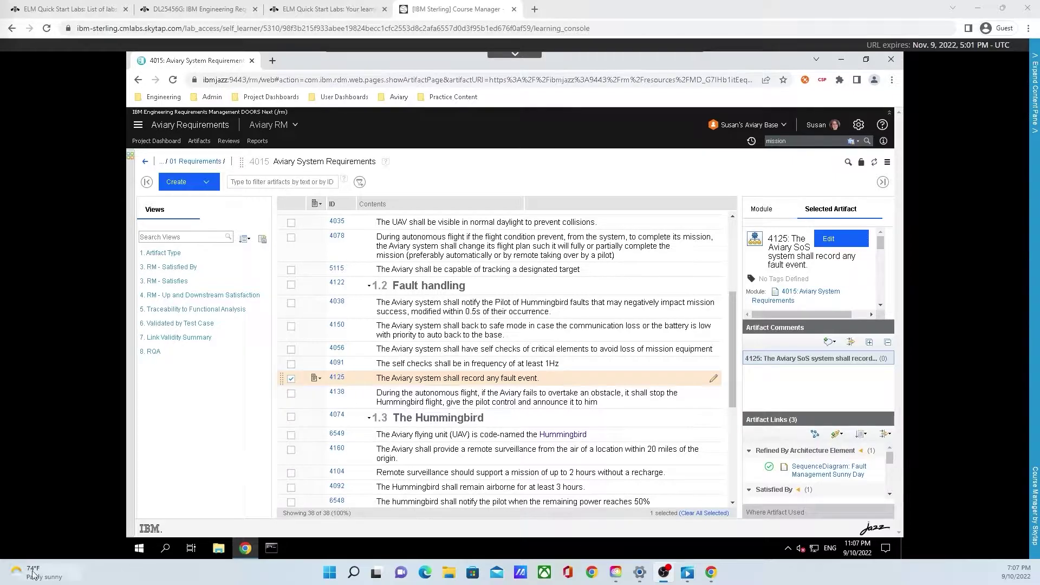
Step: Apply the 1. Artifact Type view to the Aviary System Requirements module
{"action": "left_click", "coordinate": [212, 254]}
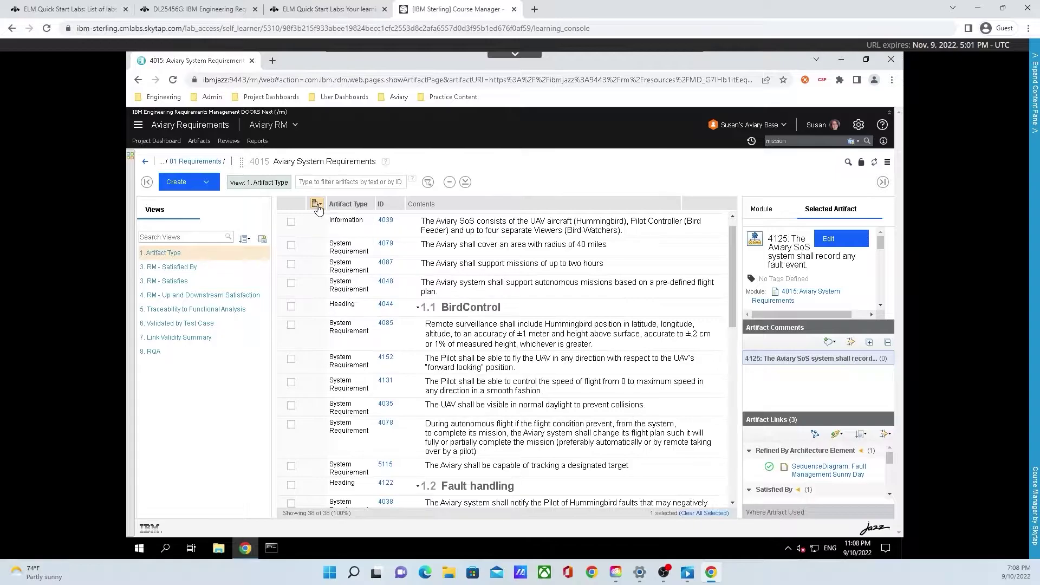
Step: Add the Priority attribute as a displayed column in the column settings
{"action": "left_click", "coordinate": [317, 205]}
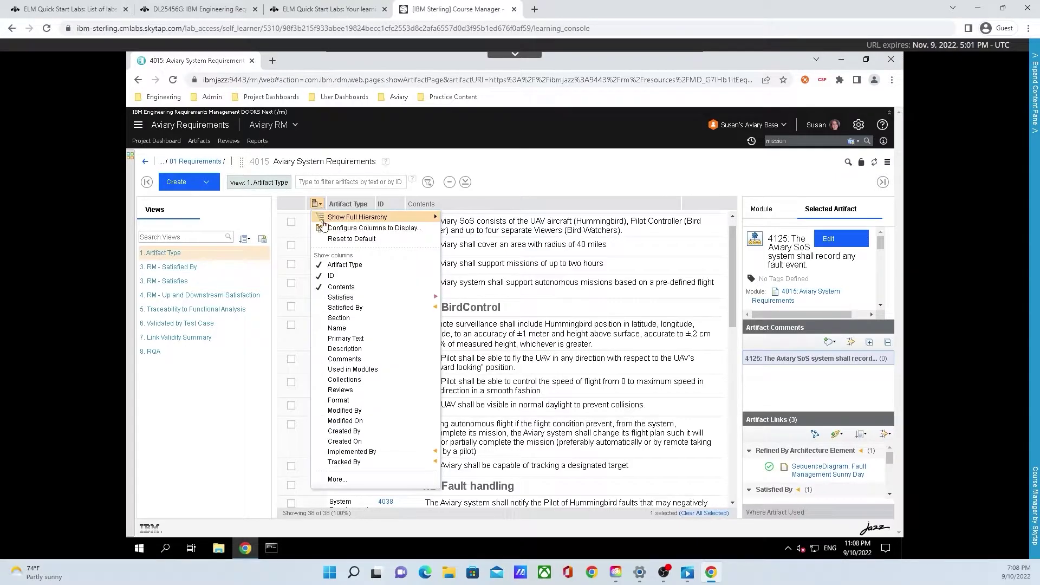
{"action": "left_click", "coordinate": [347, 480]}
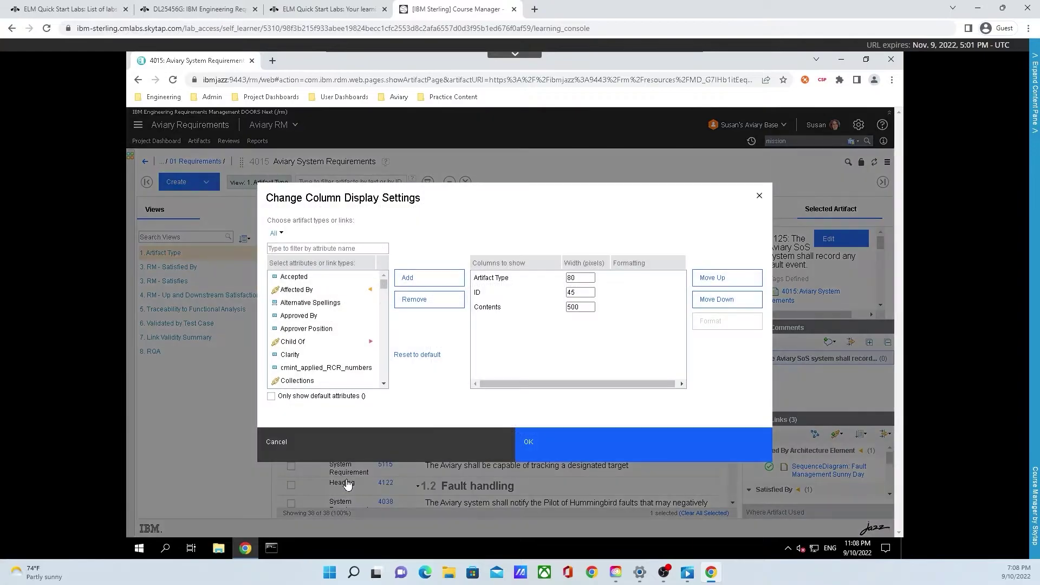
{"action": "left_click", "coordinate": [350, 250]}
{"action": "type", "text": "pri"}
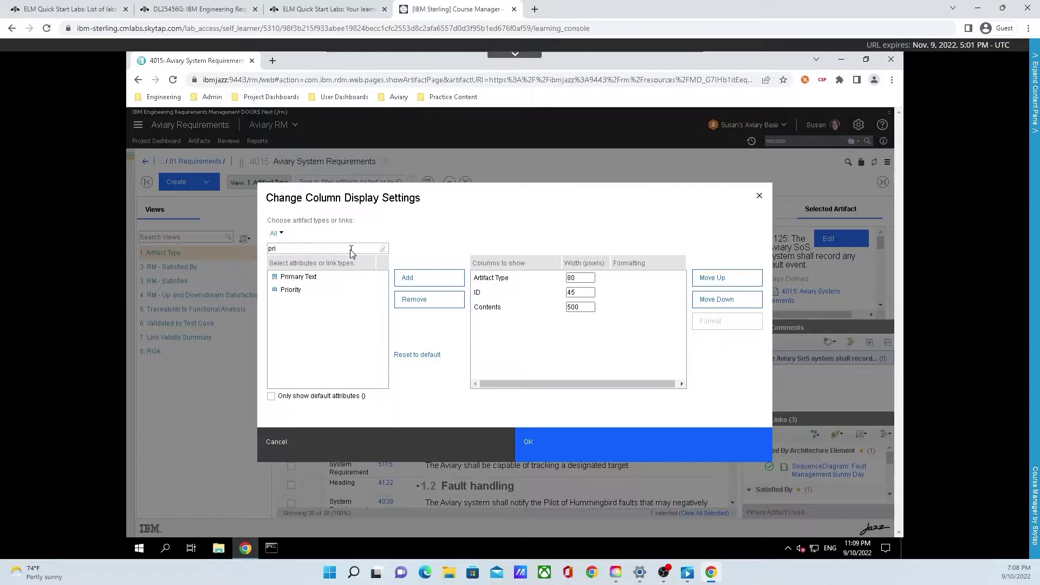
{"action": "left_click", "coordinate": [340, 291]}
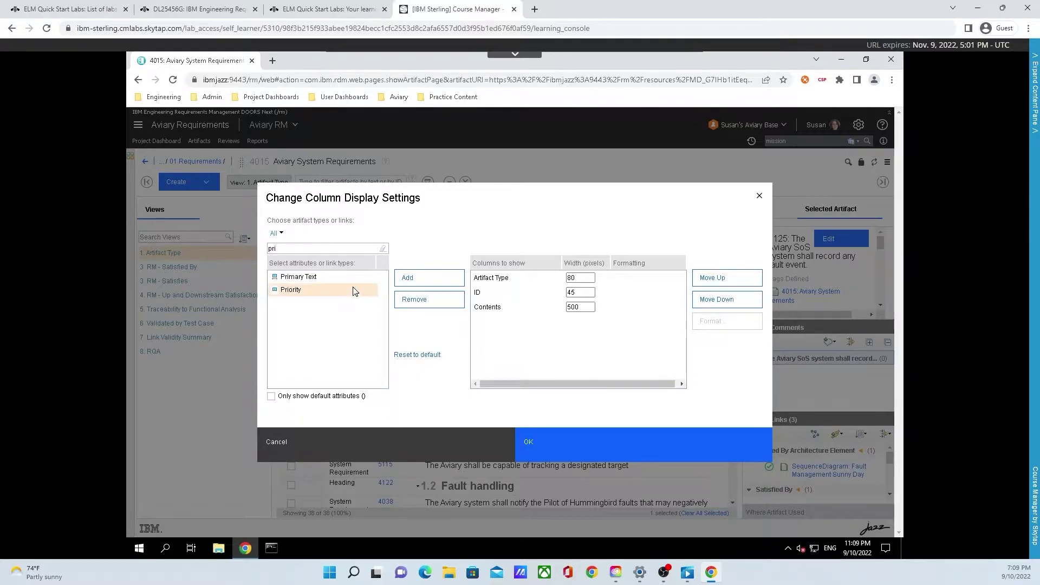
{"action": "left_click", "coordinate": [417, 279]}
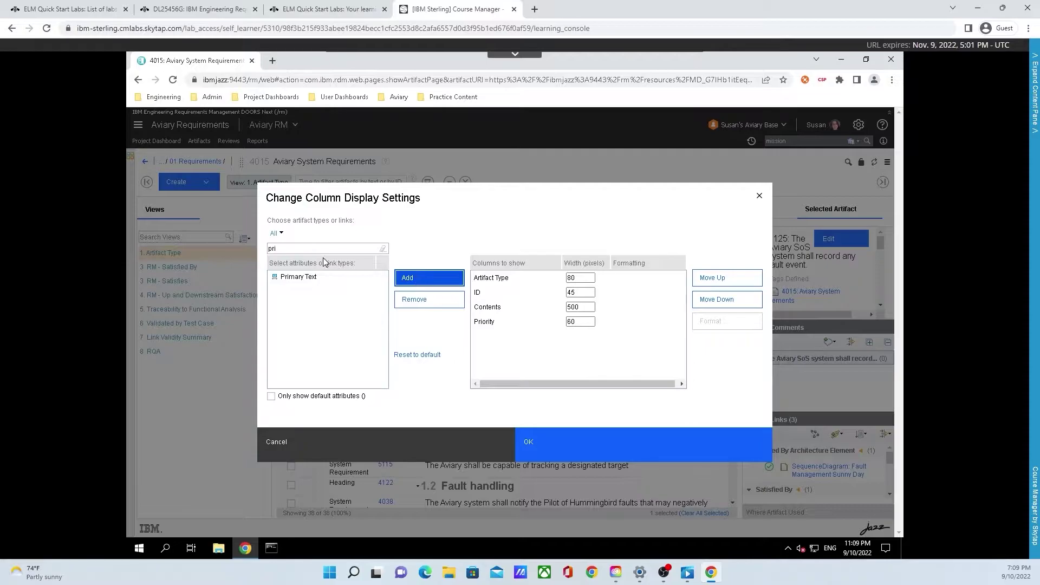
Step: Add the Verification Method attribute as a column and apply the new columns
{"action": "double_click", "coordinate": [301, 250]}
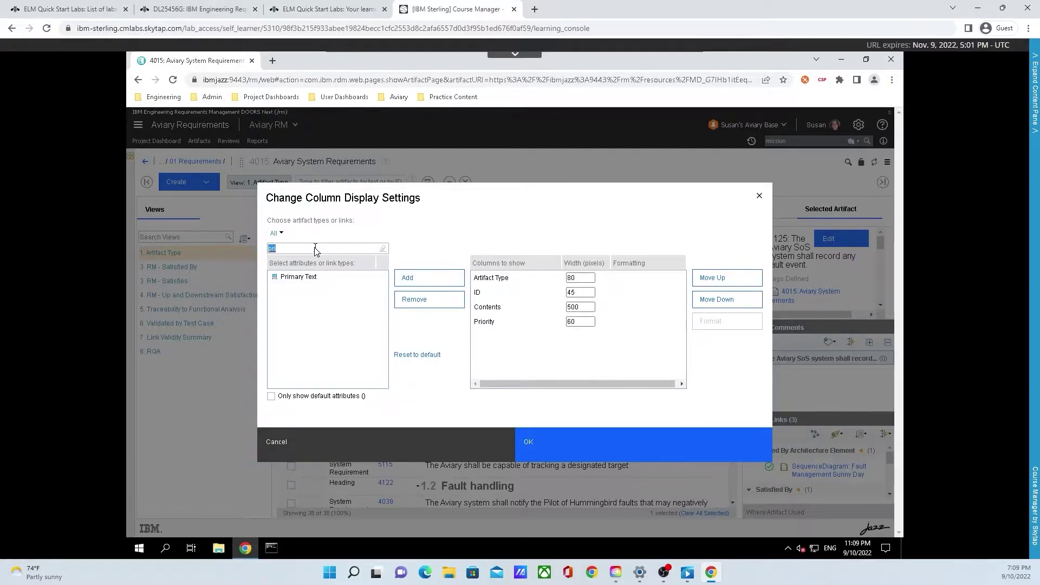
{"action": "type", "text": "met"}
{"action": "left_click", "coordinate": [331, 278]}
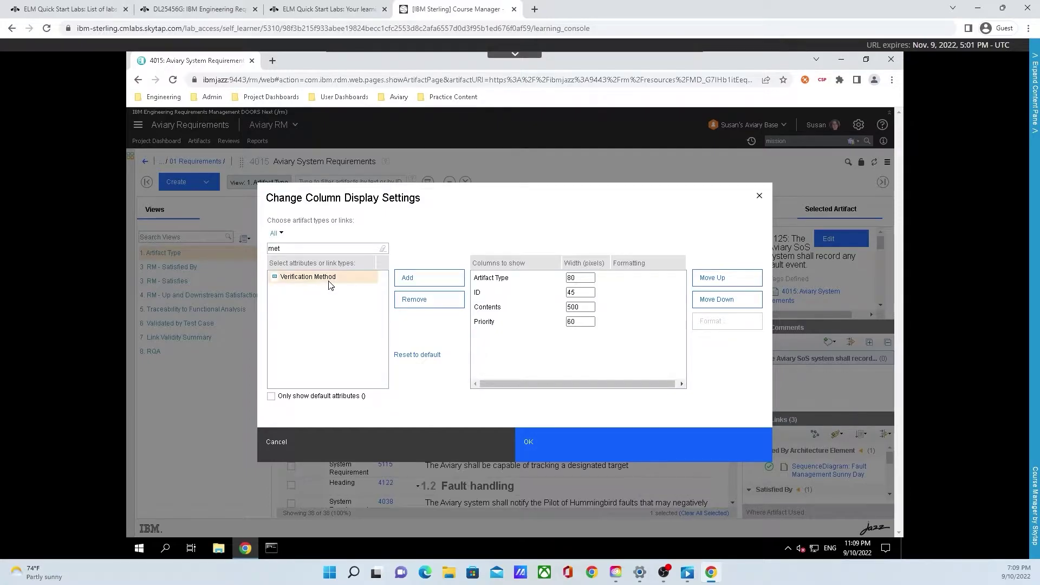
{"action": "left_click", "coordinate": [418, 278]}
{"action": "left_click", "coordinate": [418, 278]}
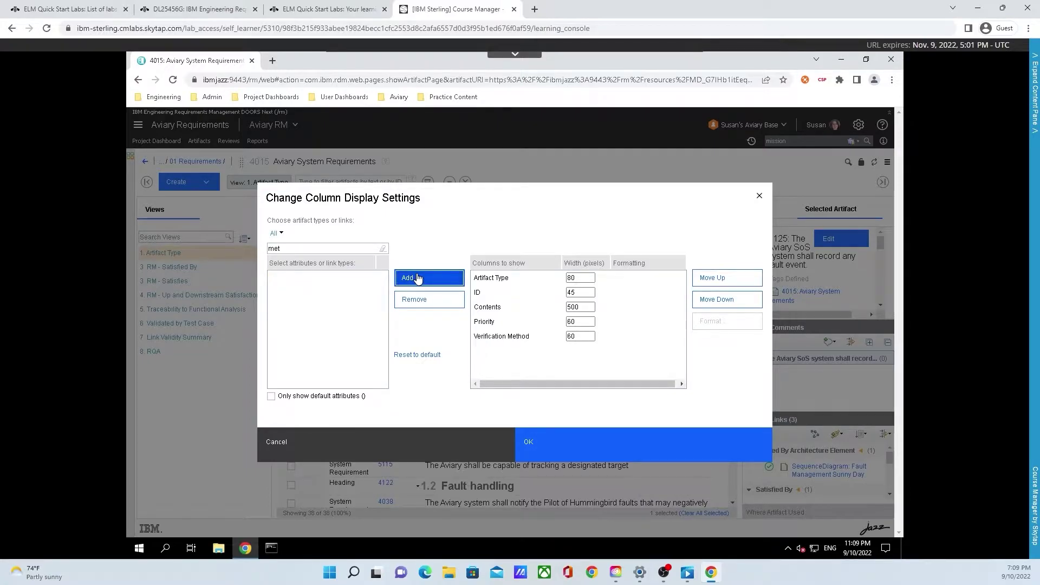
{"action": "left_click", "coordinate": [610, 446]}
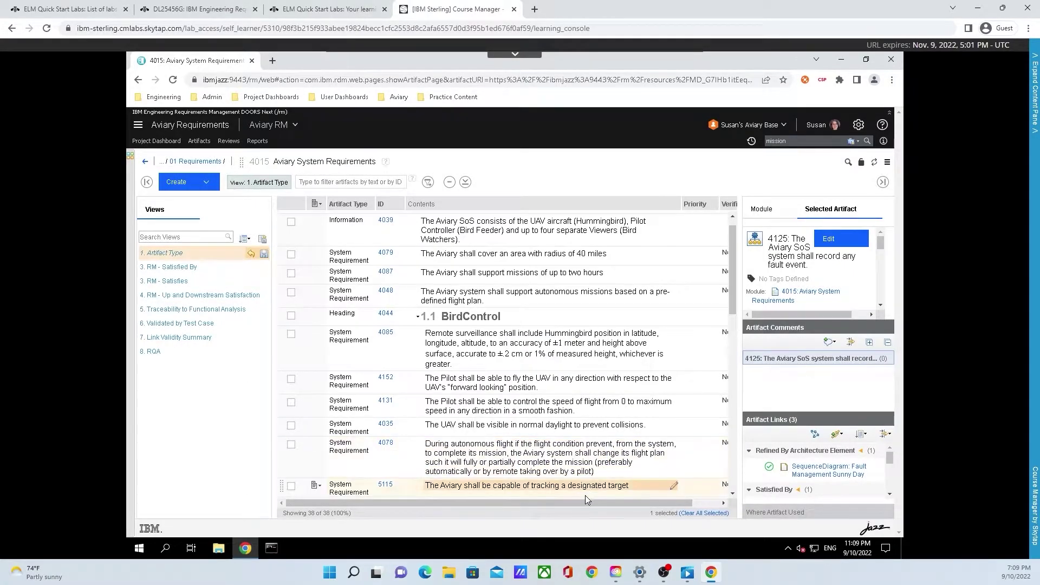
Step: Scroll right to the Priority and Verification Method columns and widen Verification Method
{"action": "left_click_drag", "start_coordinate": [583, 504], "coordinate": [710, 500]}
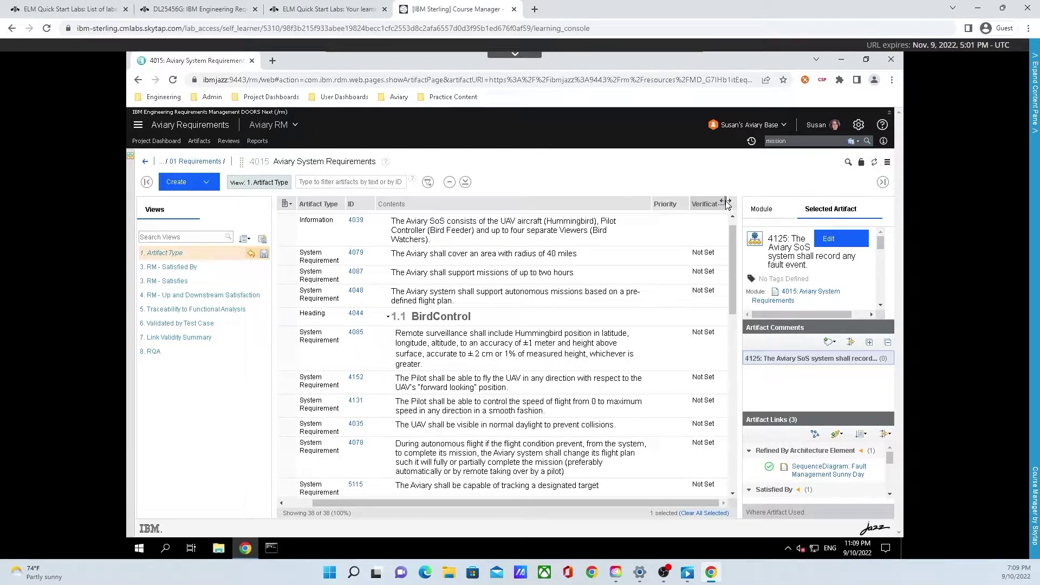
{"action": "left_click_drag", "start_coordinate": [725, 201], "coordinate": [736, 202]}
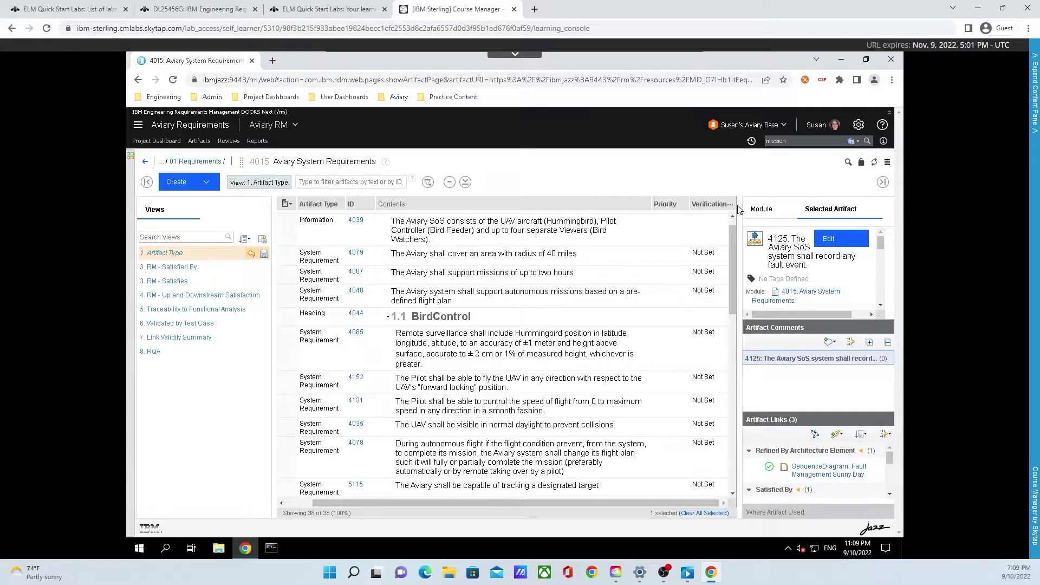
Step: Set the Verification Method column width to 150 in the column settings
{"action": "left_click", "coordinate": [287, 204]}
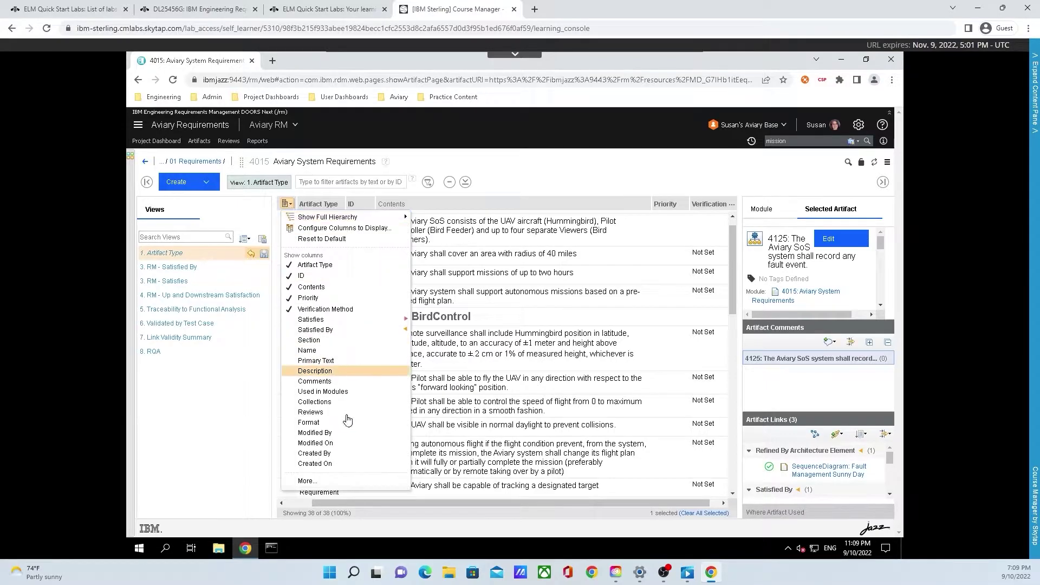
{"action": "left_click", "coordinate": [353, 485]}
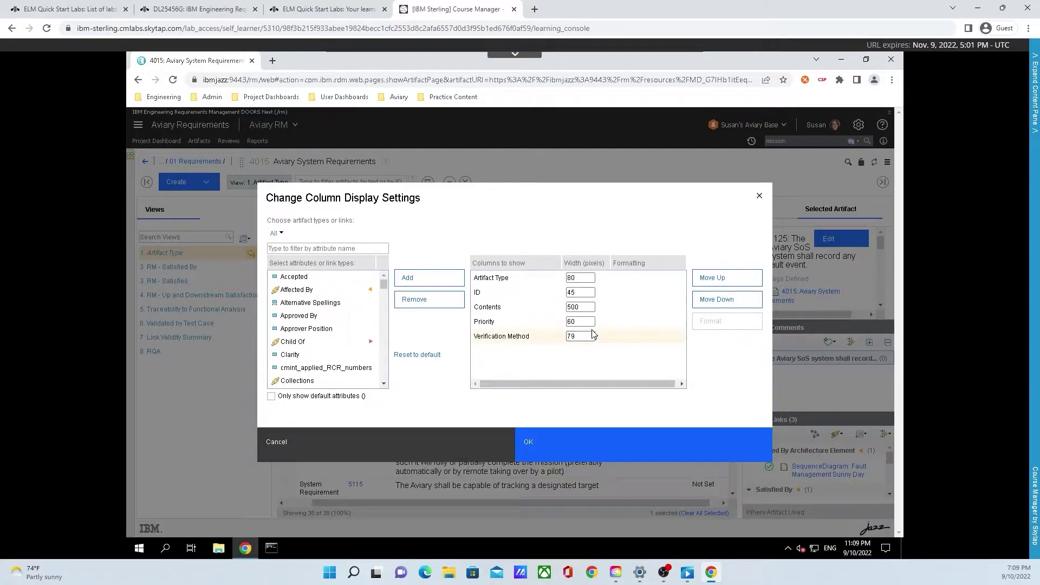
{"action": "left_click_drag", "start_coordinate": [587, 341], "coordinate": [566, 339]}
{"action": "type", "text": "150"}
{"action": "left_click", "coordinate": [598, 454]}
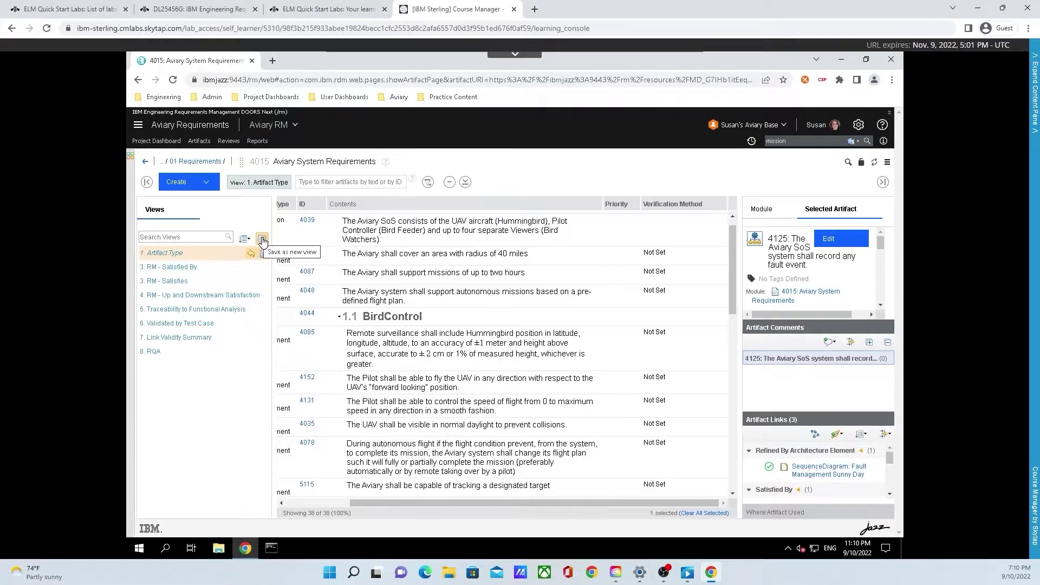
Step: Create a shared view '9. Requirements Attributes' described as 'Team view' from this layout
{"action": "left_click", "coordinate": [262, 240]}
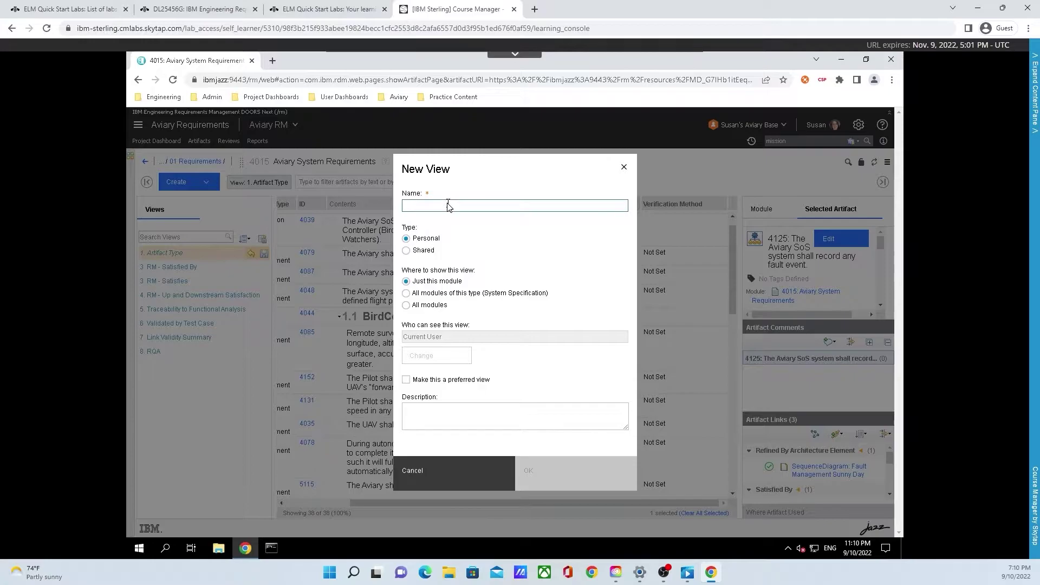
{"action": "type", "text": "9. "}
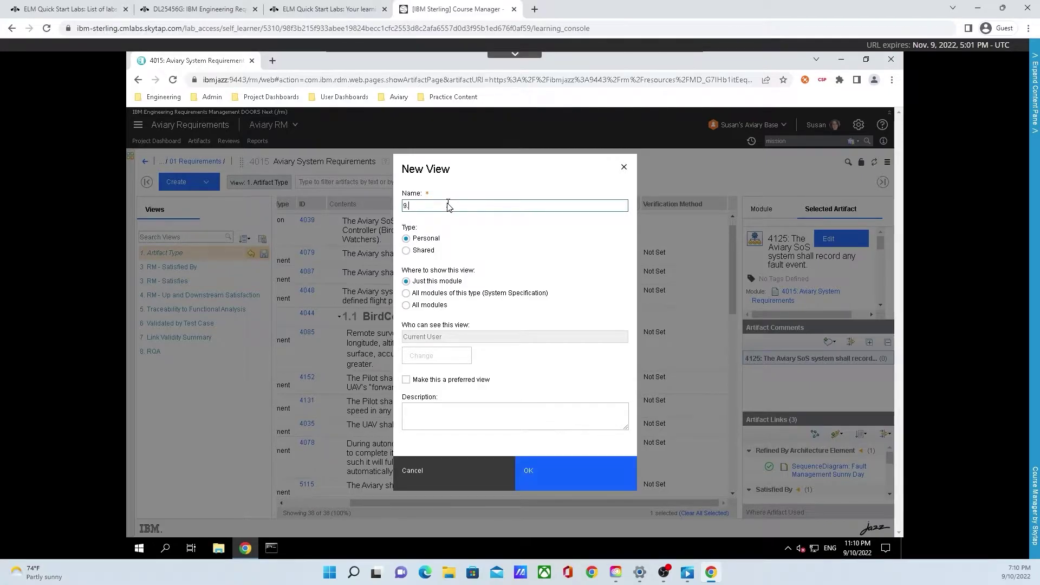
{"action": "type", "text": "Requirements Attributes"}
{"action": "left_click", "coordinate": [425, 253]}
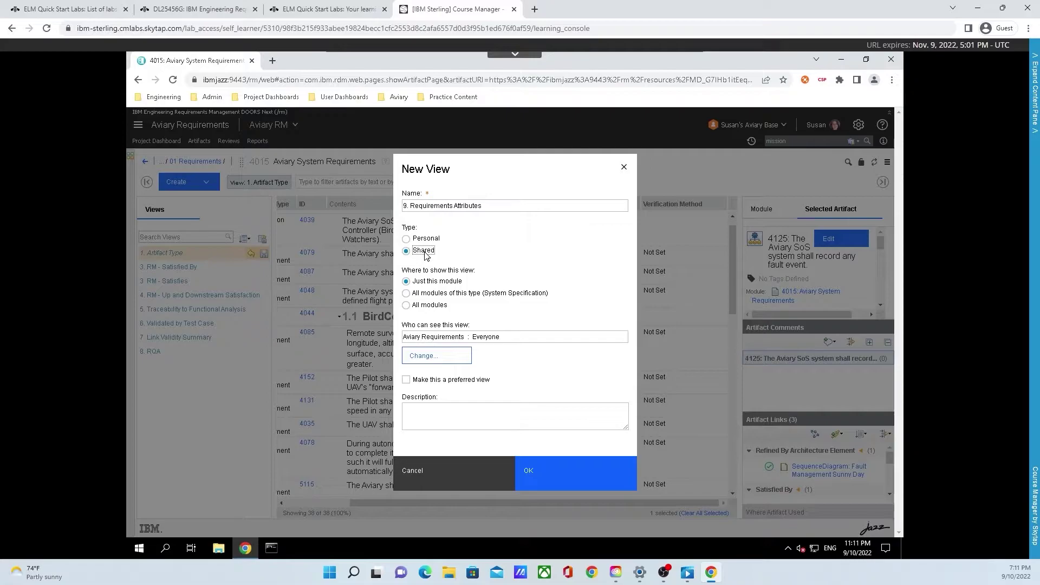
{"action": "left_click", "coordinate": [443, 415]}
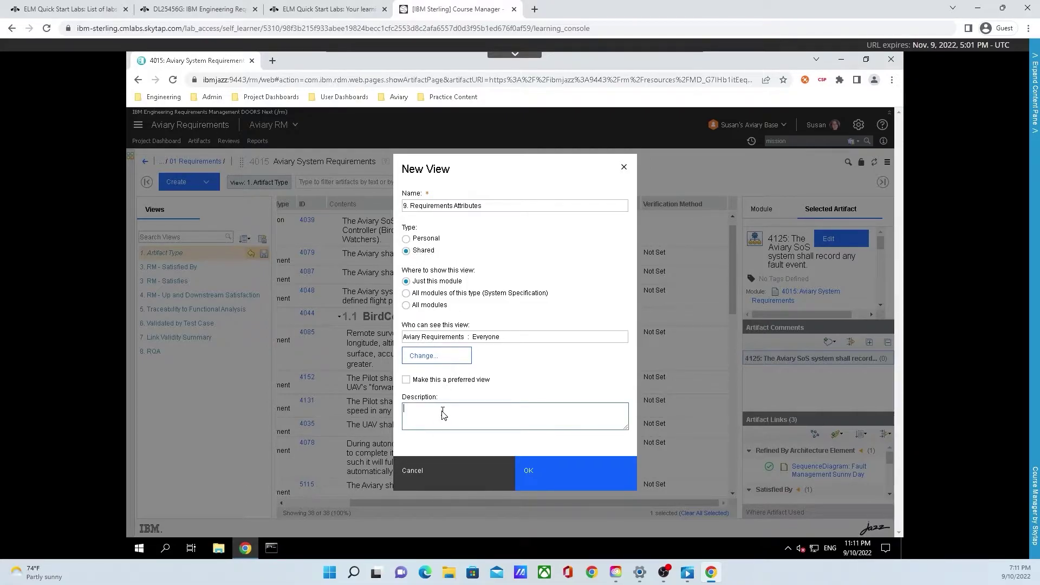
{"action": "type", "text": "Team view"}
{"action": "left_click", "coordinate": [533, 480]}
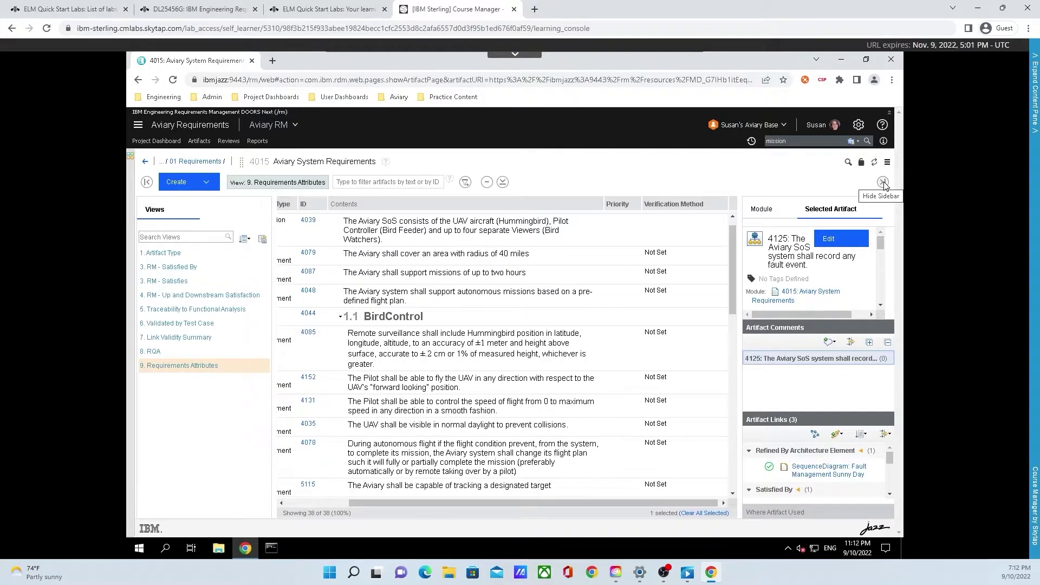
Step: Close the artifact sidebar and scroll back to the top of the table
{"action": "left_click", "coordinate": [884, 183]}
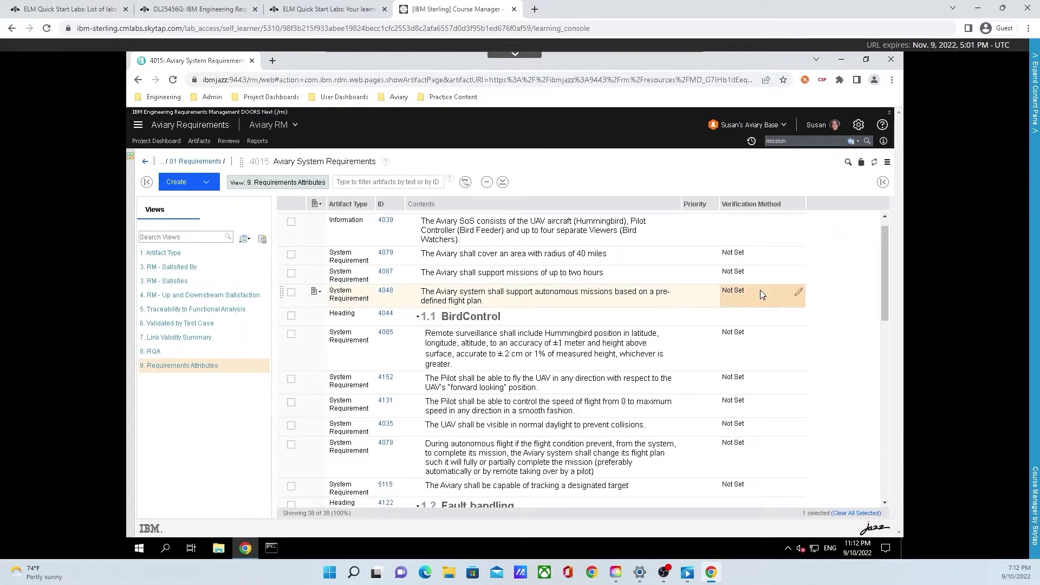
{"action": "scroll", "coordinate": [760, 296], "scroll_direction": "up", "scroll_amount": 1}
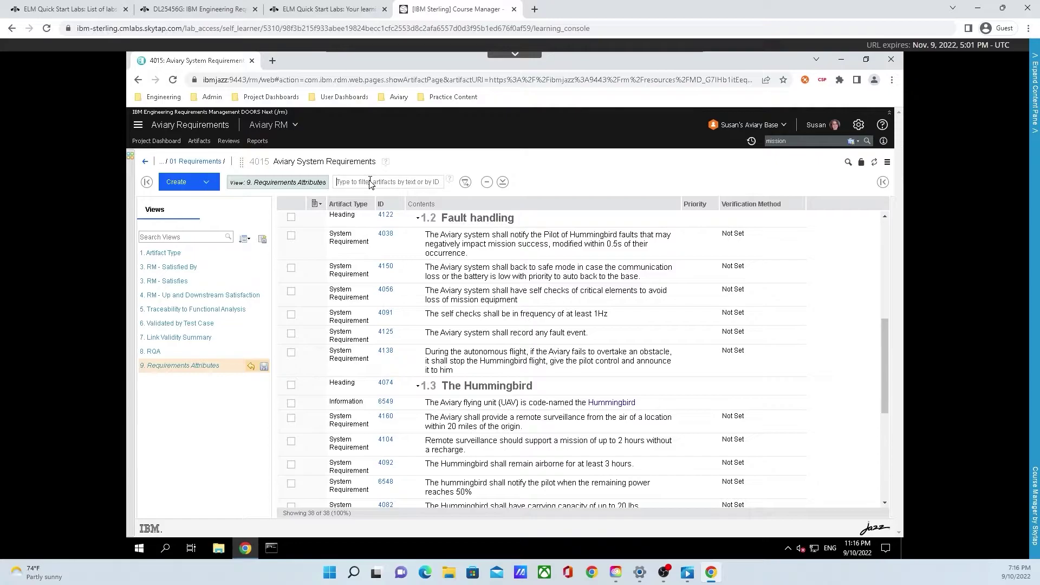
Step: Filter to requirement 4092 and set its Verification Method to Test and Priority to Low
{"action": "type", "text": "4092"}
{"action": "key", "text": "Return"}
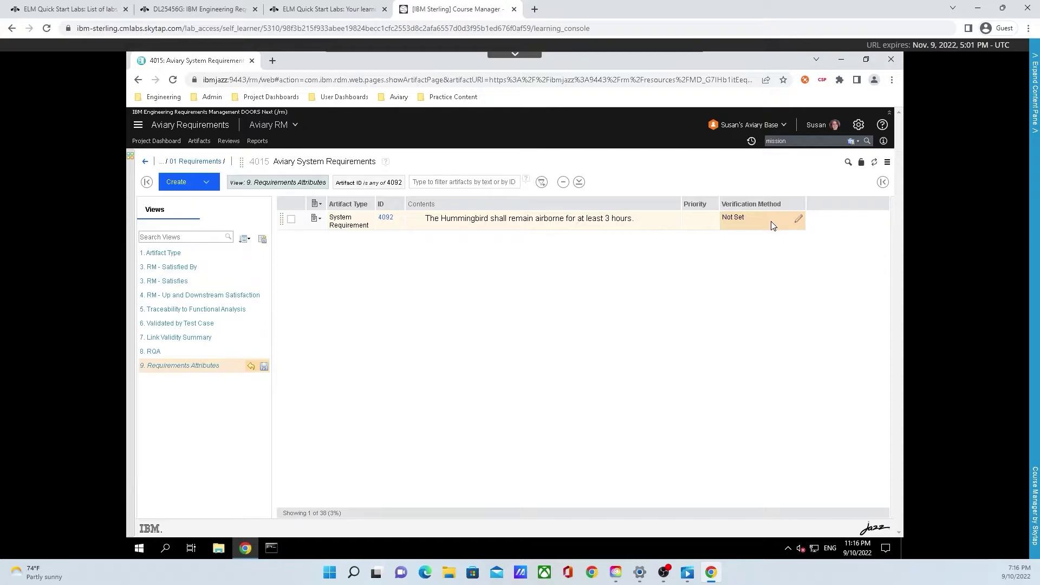
{"action": "left_click", "coordinate": [798, 219]}
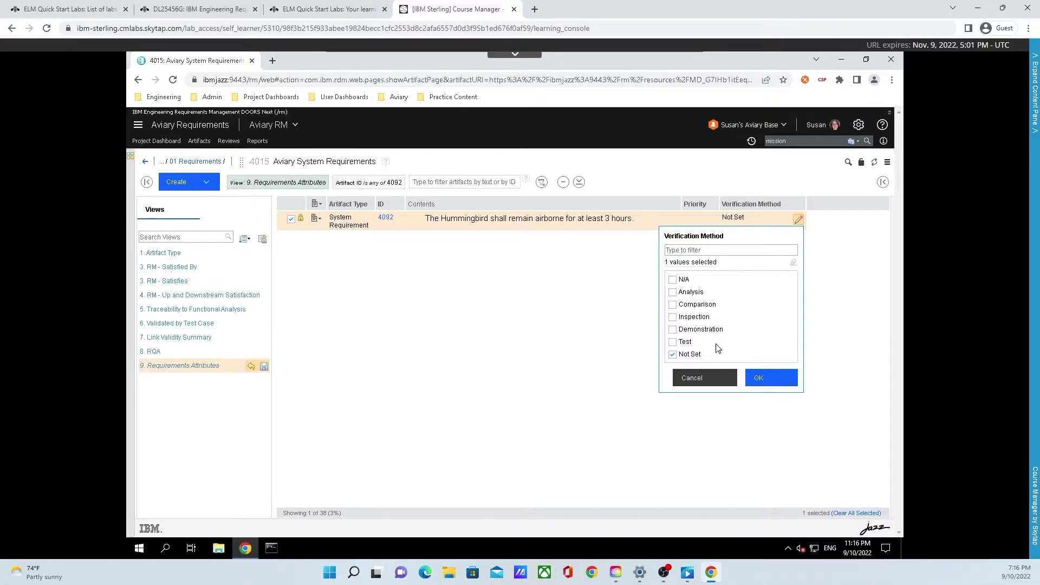
{"action": "left_click", "coordinate": [686, 342]}
{"action": "left_click", "coordinate": [771, 379]}
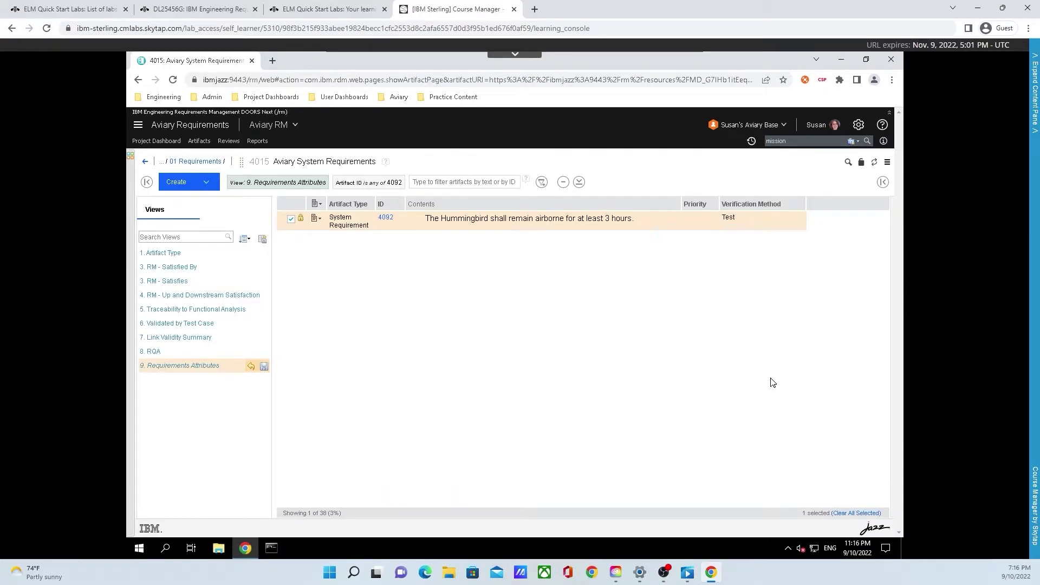
{"action": "left_click", "coordinate": [712, 221]}
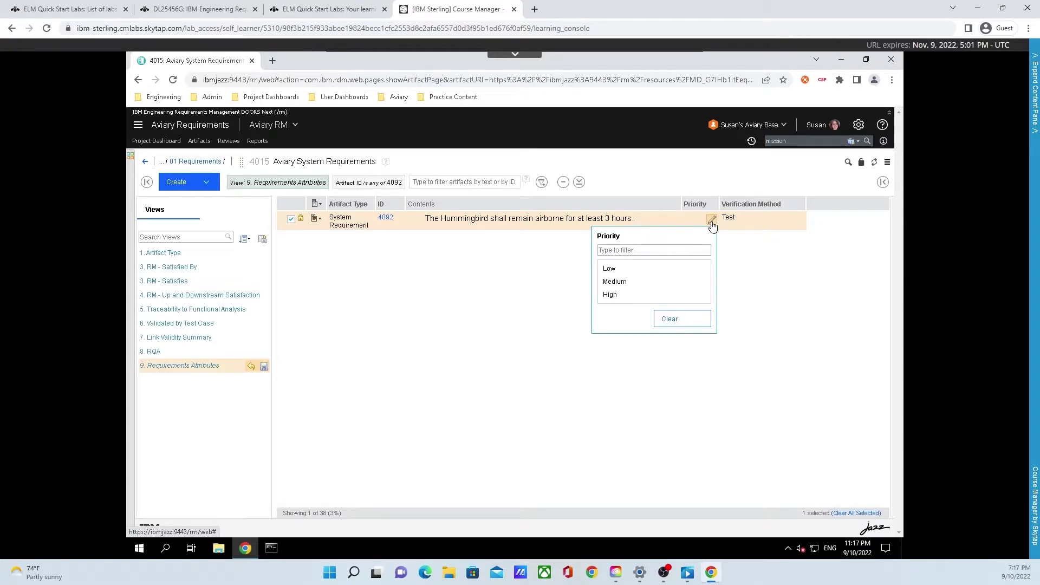
{"action": "left_click", "coordinate": [682, 272]}
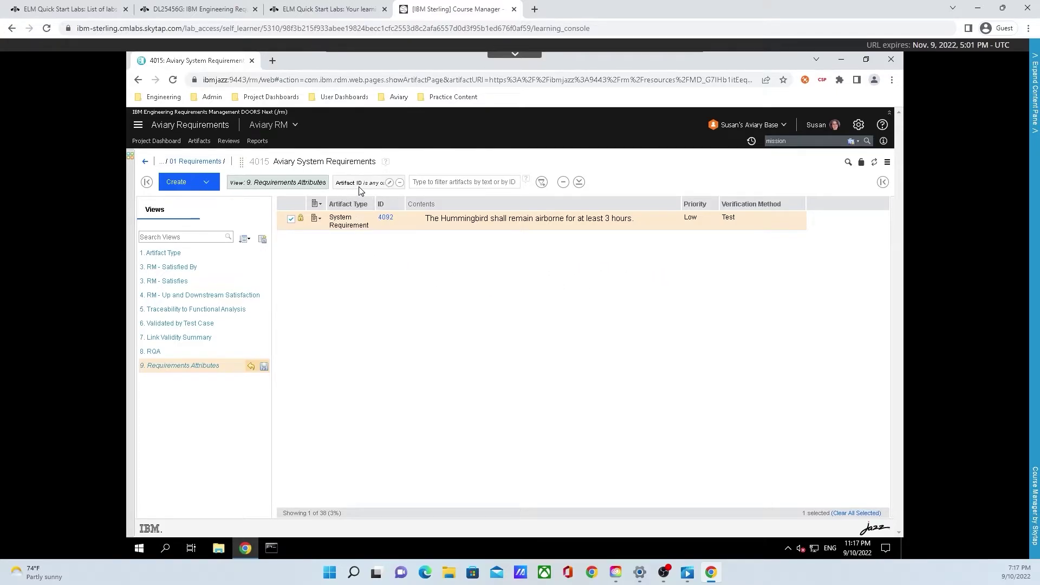
Step: Clear the Artifact ID filter and select requirements 4340, 4105, 4052 and 4063
{"action": "left_click", "coordinate": [401, 184]}
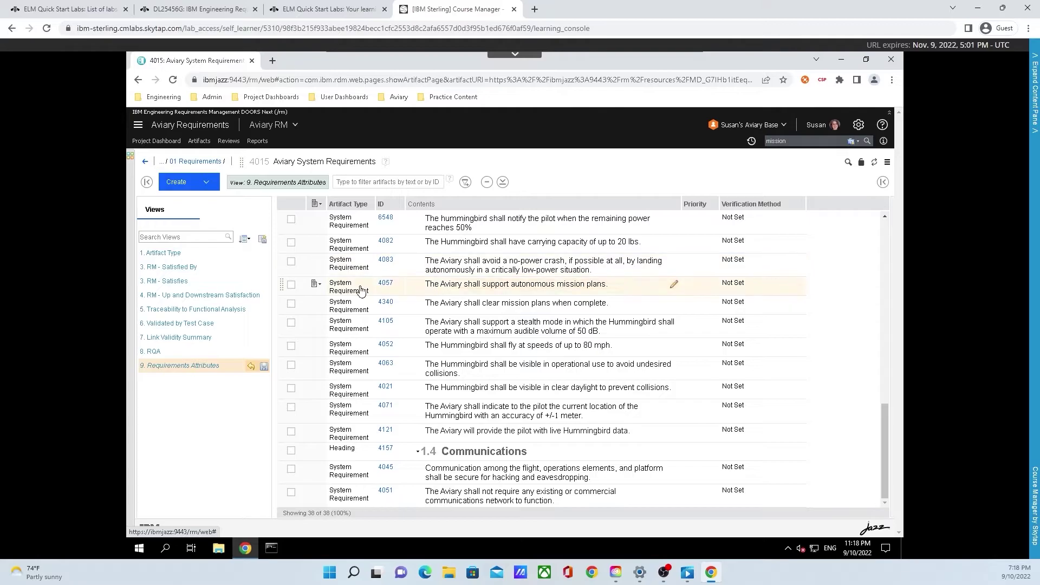
{"action": "left_click", "coordinate": [291, 304]}
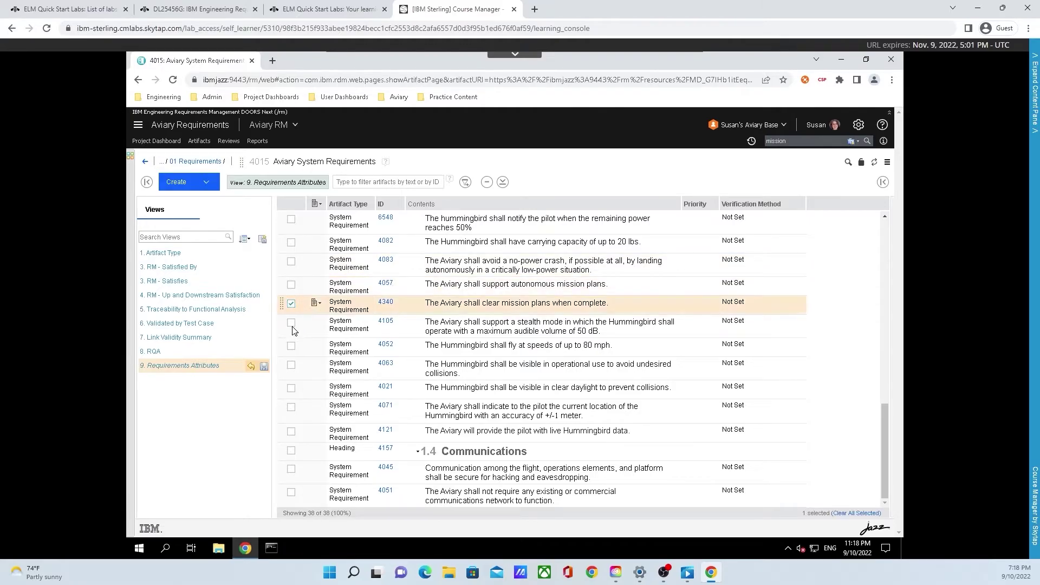
{"action": "left_click", "coordinate": [291, 323]}
{"action": "left_click", "coordinate": [291, 346]}
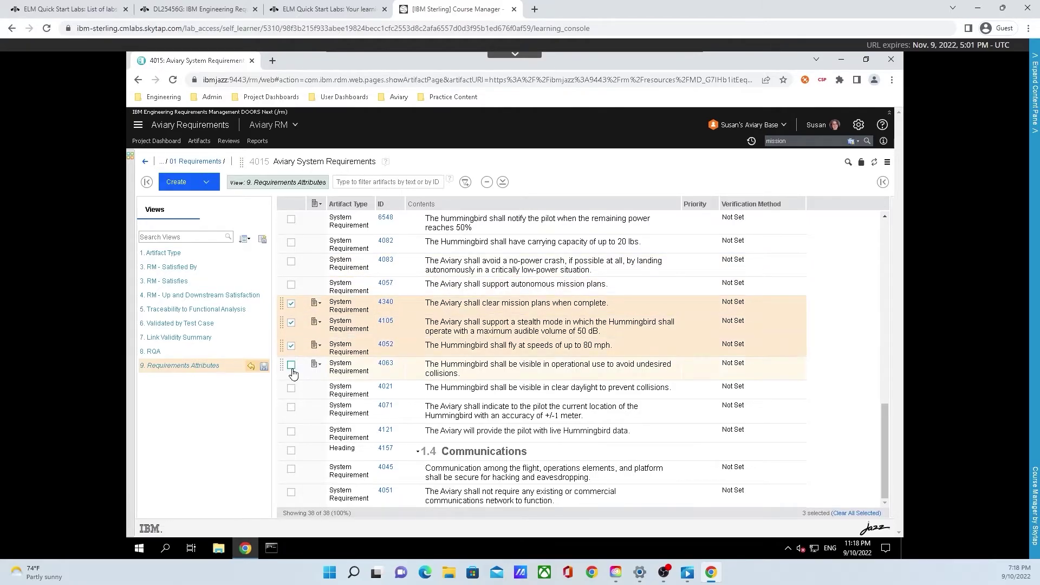
{"action": "left_click", "coordinate": [291, 364]}
Step: Bulk-edit the four selected requirements' Priority to Medium
{"action": "left_click", "coordinate": [315, 305]}
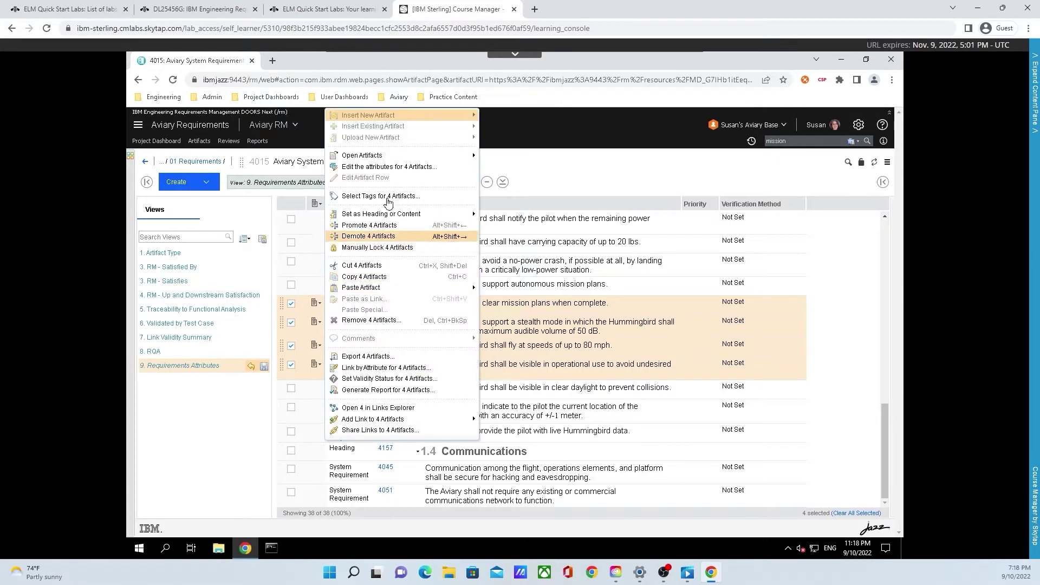
{"action": "left_click", "coordinate": [431, 171]}
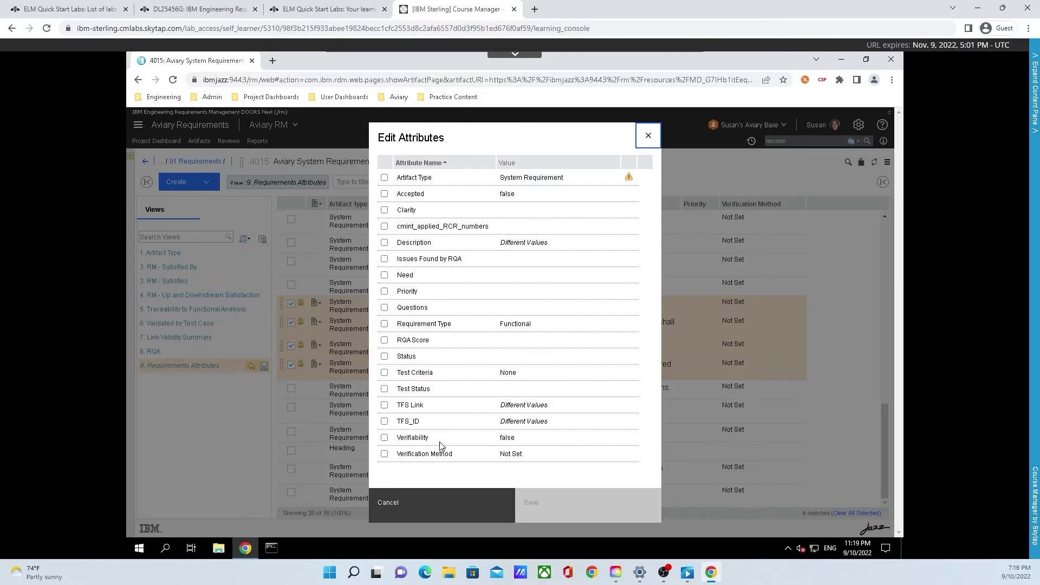
{"action": "left_click", "coordinate": [385, 292]}
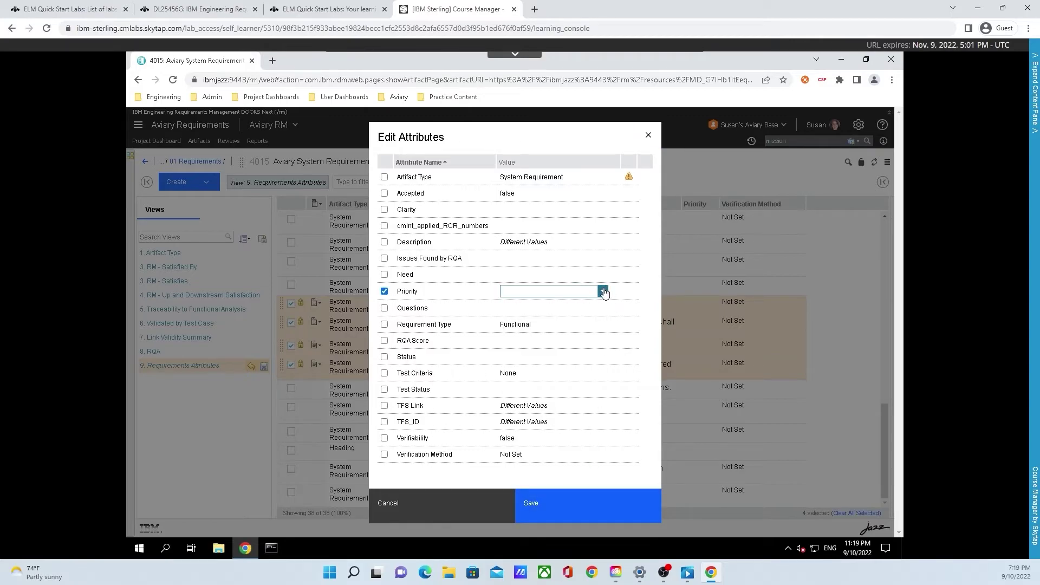
{"action": "left_click", "coordinate": [603, 292]}
{"action": "left_click", "coordinate": [542, 325]}
{"action": "left_click", "coordinate": [568, 512]}
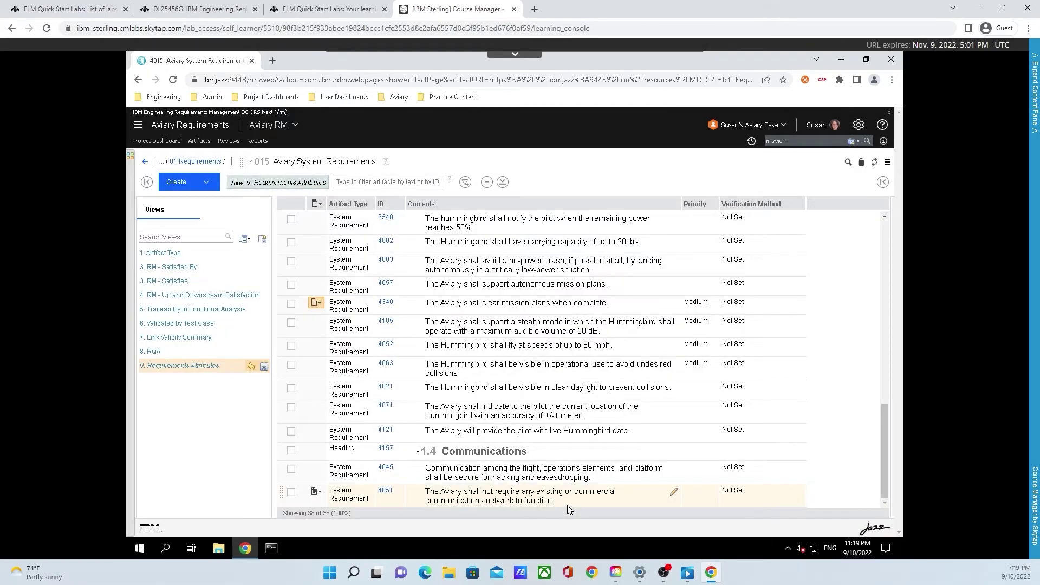
Step: Select requirements 4052, 4063, 4021, 4071 and 4121
{"action": "left_click", "coordinate": [291, 346]}
{"action": "left_click", "coordinate": [291, 364]}
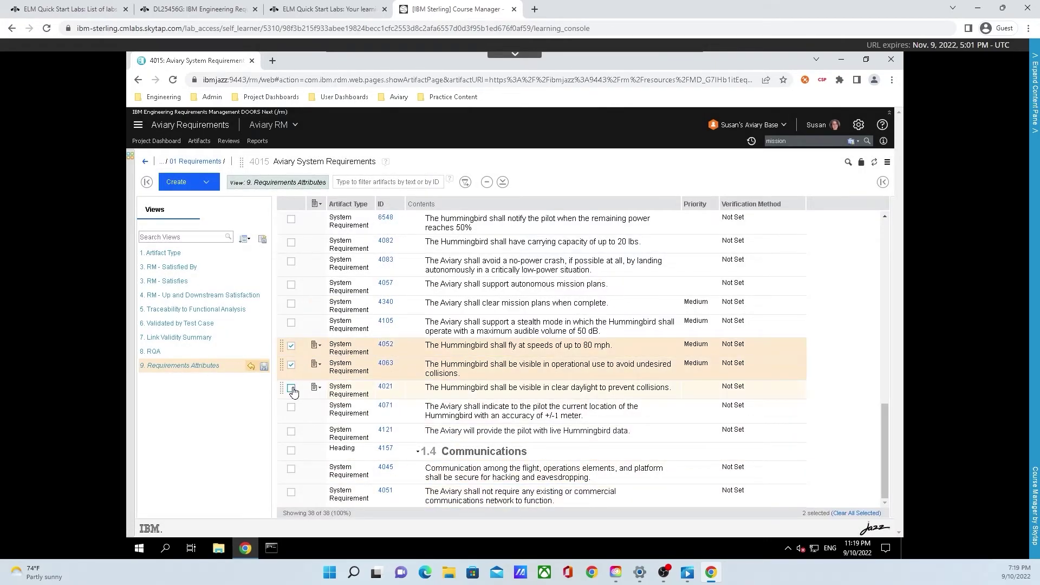
{"action": "left_click", "coordinate": [291, 388]}
{"action": "left_click", "coordinate": [291, 407]}
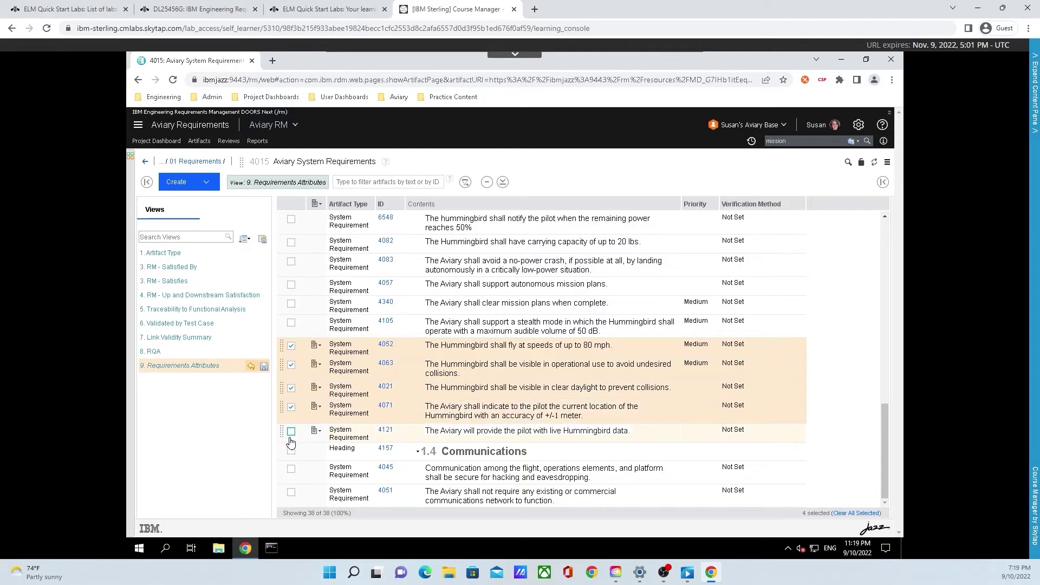
{"action": "left_click", "coordinate": [291, 432]}
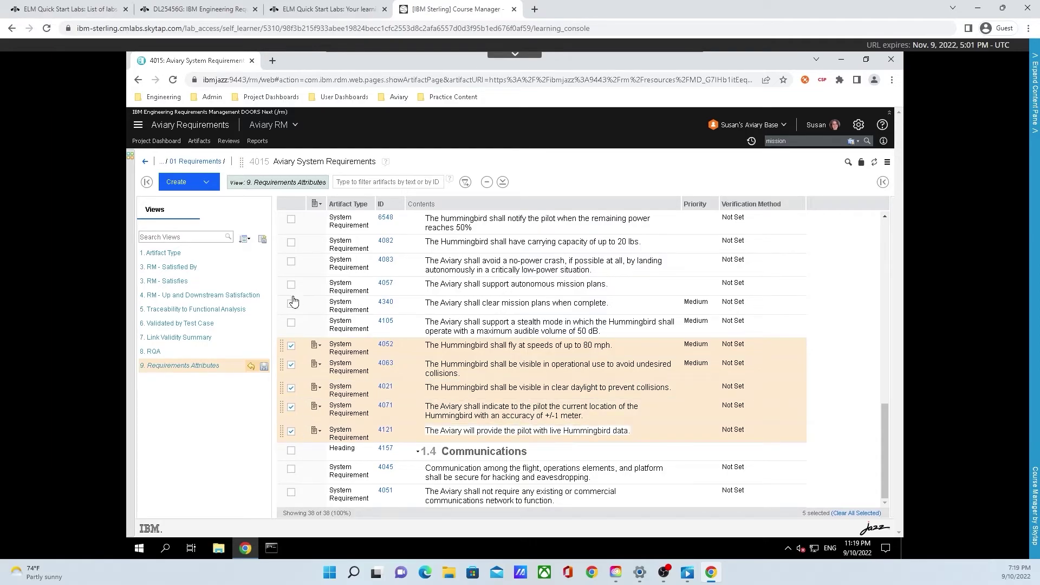
Step: Bulk-edit their Verification Method to Demonstration and Test, removing Not Set
{"action": "left_click", "coordinate": [317, 346]}
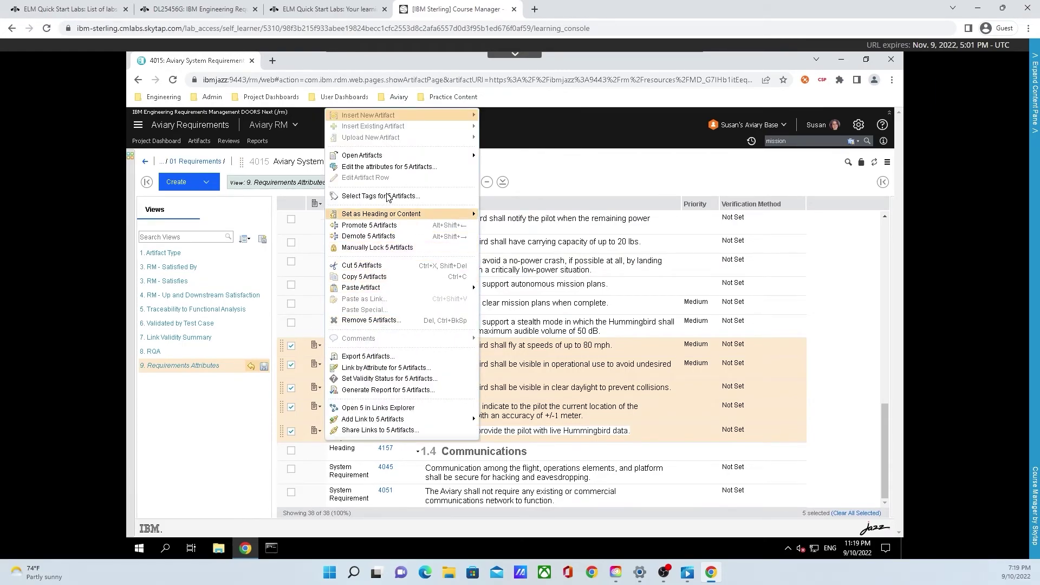
{"action": "left_click", "coordinate": [440, 173]}
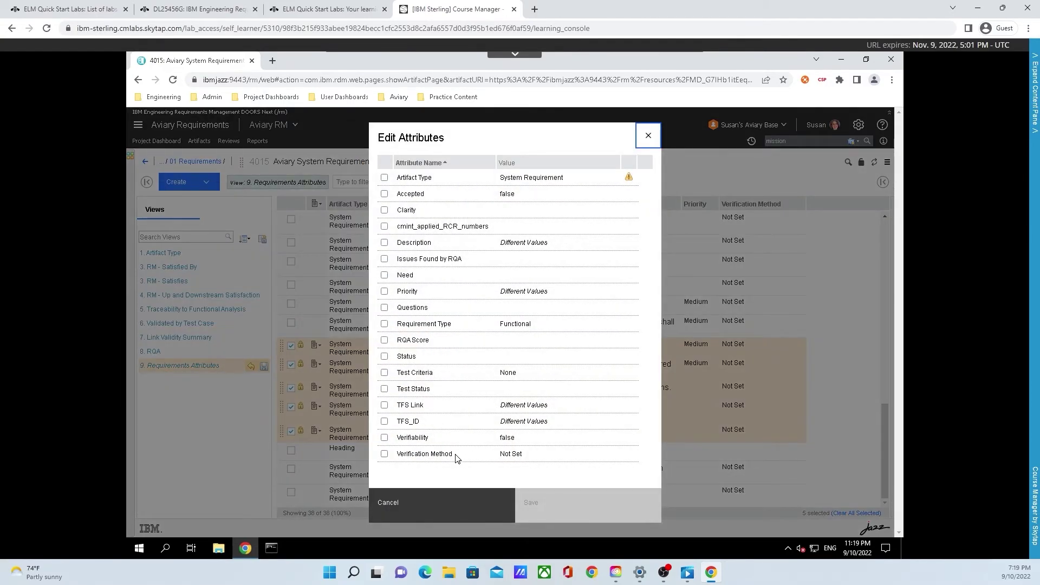
{"action": "left_click", "coordinate": [384, 455]}
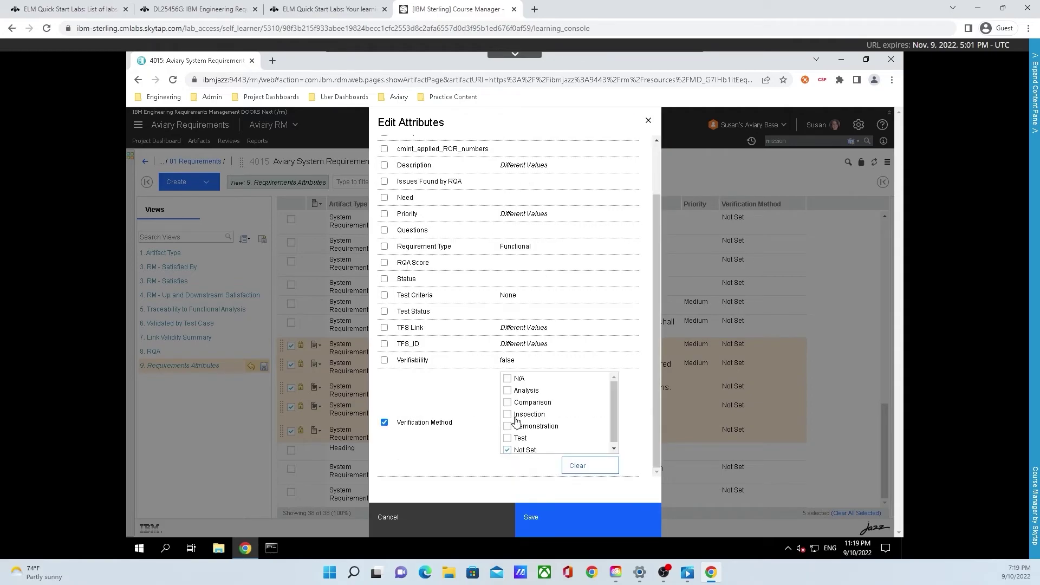
{"action": "scroll", "coordinate": [541, 432], "scroll_direction": "down", "scroll_amount": 1}
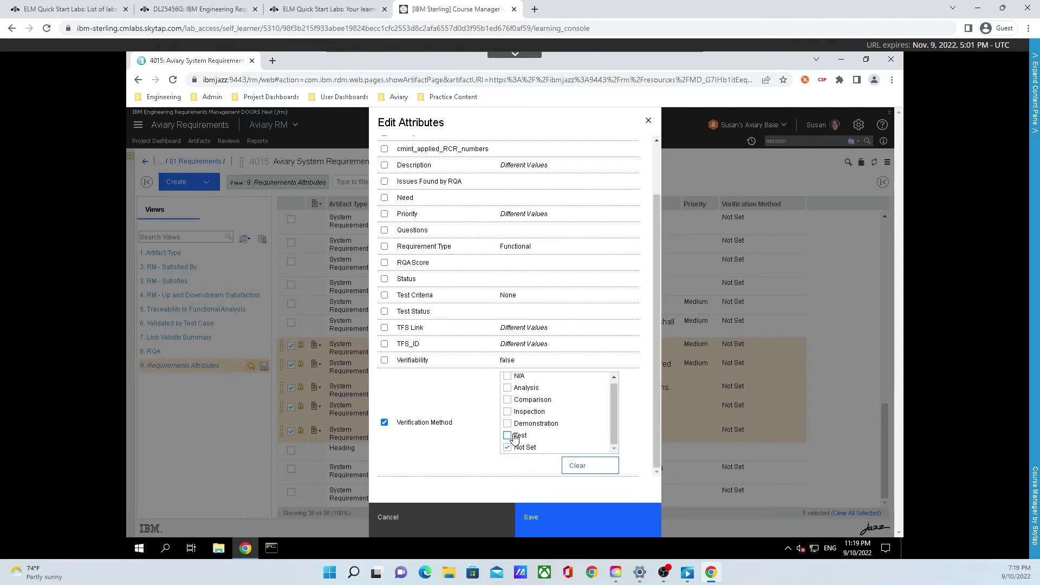
{"action": "left_click", "coordinate": [508, 436]}
{"action": "left_click", "coordinate": [508, 424]}
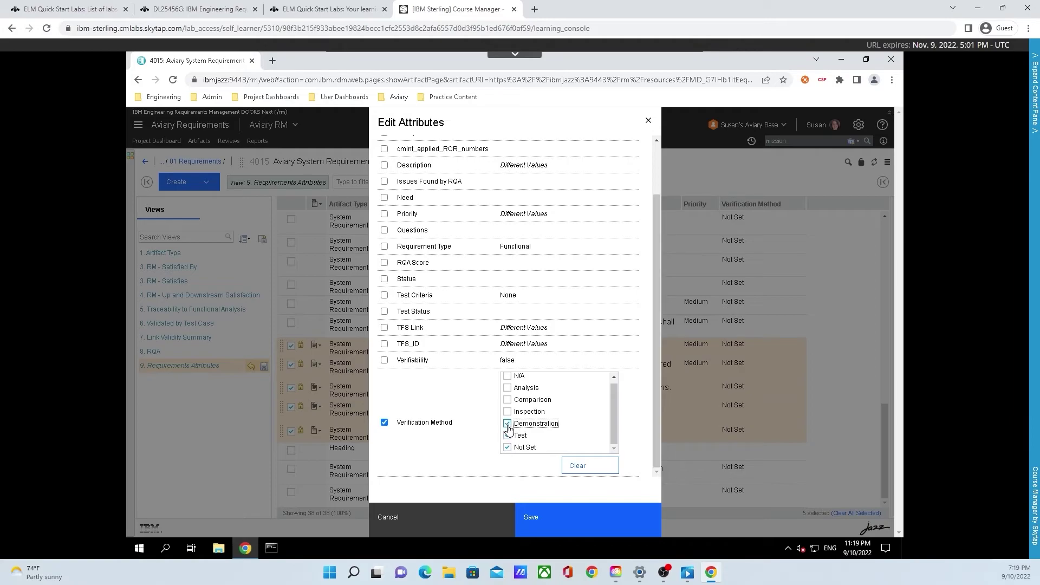
{"action": "left_click", "coordinate": [532, 452]}
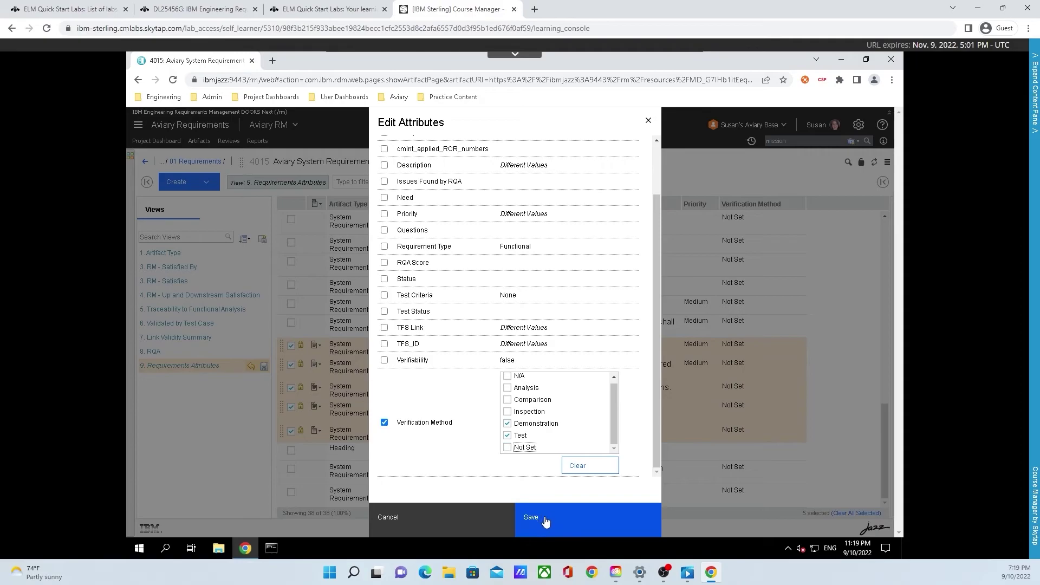
{"action": "left_click", "coordinate": [544, 519]}
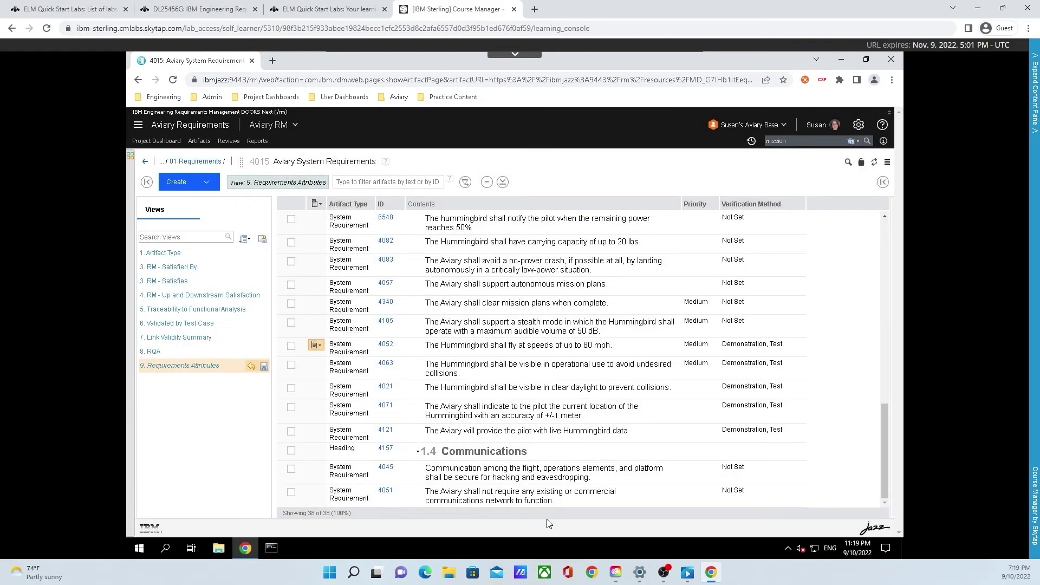
Step: Save the updated 9. Requirements Attributes view from the Views pane
{"action": "mouse_move", "coordinate": [675, 433]}
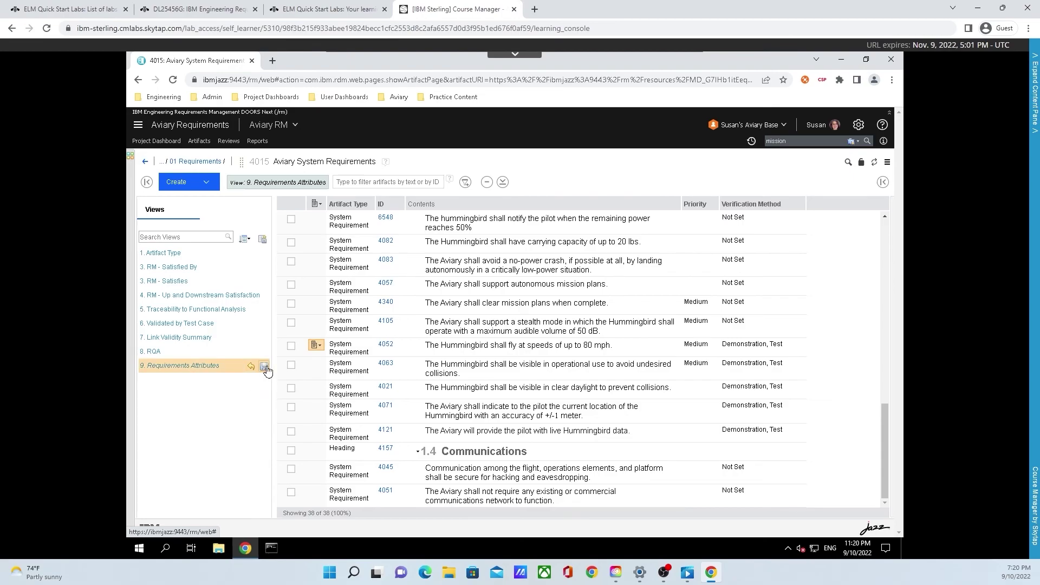
{"action": "left_click", "coordinate": [264, 368]}
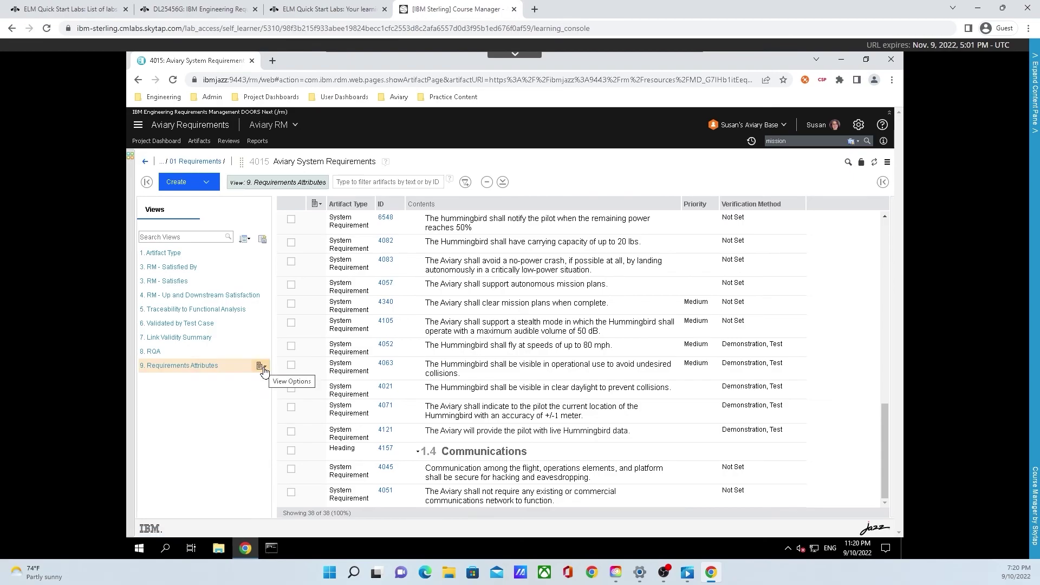